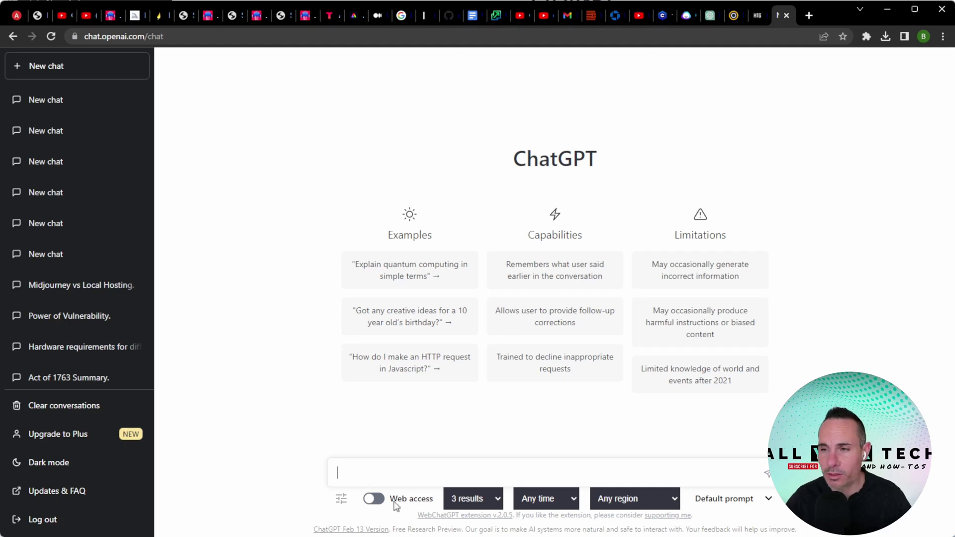
Step: Ask ChatGPT 'what are the key elements of the best automotive photography' and read the seven-element answer
{"action": "type", "text": "what are the key elements of the best automotive photography"}
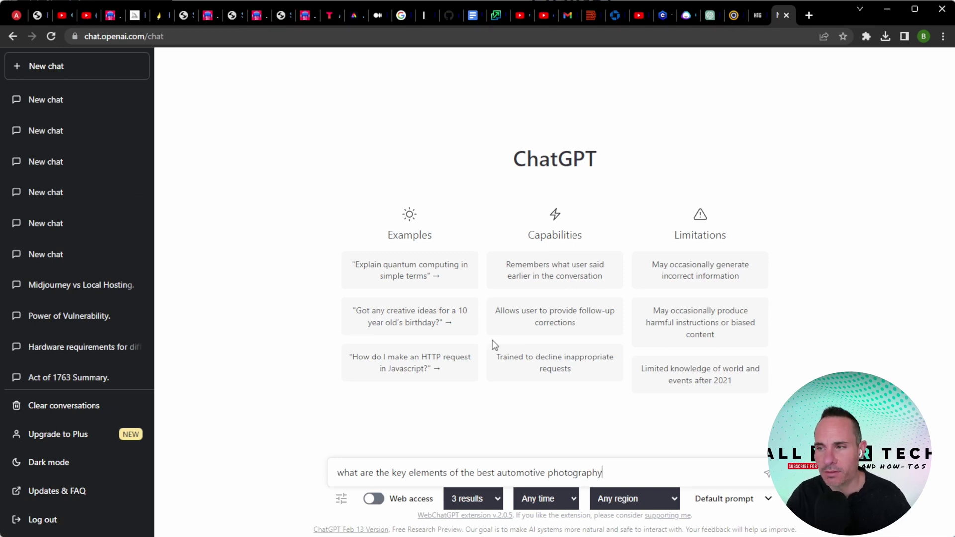
{"action": "key", "text": "Return"}
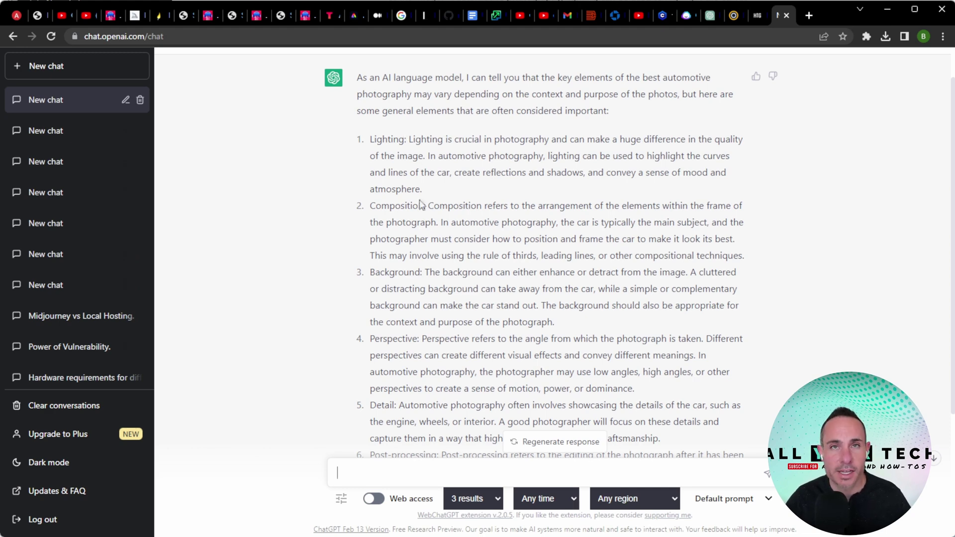
{"action": "scroll", "coordinate": [433, 291], "scroll_direction": "down", "scroll_amount": 3}
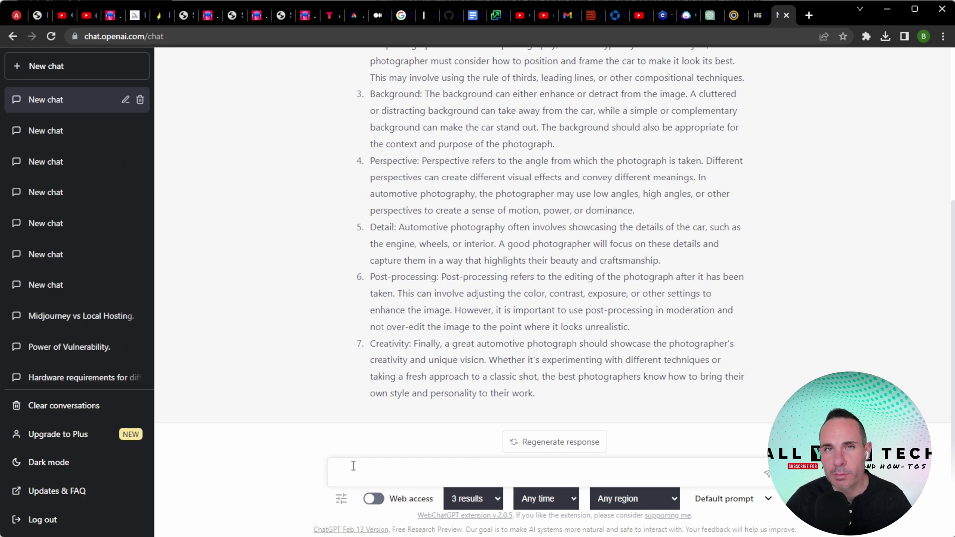
Step: Send the pasted request for a five-row sports car photo-element table and select the Ferrari 488 GTB row
{"action": "type", "text": "using these elements make a table with 5 rows of example data where the first column is the brand make and model of a sports car"}
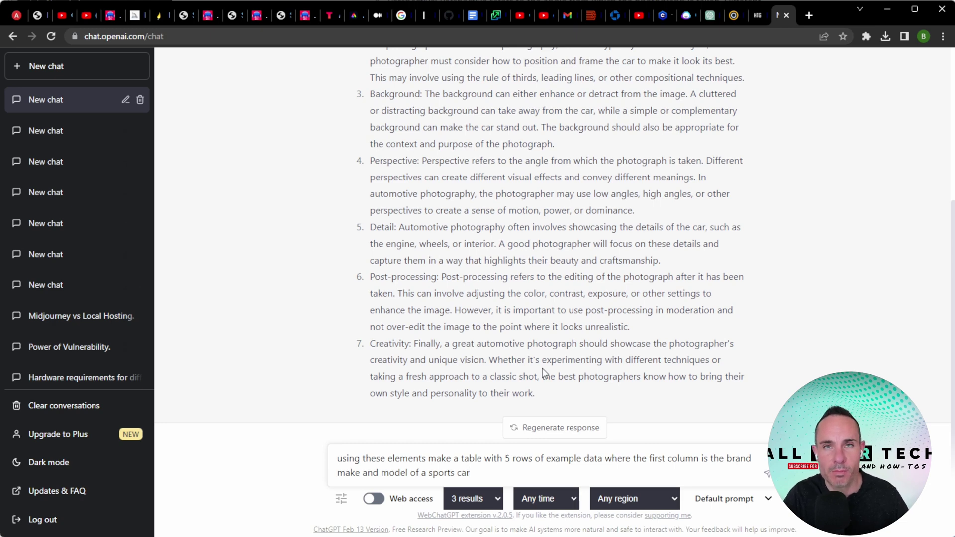
{"action": "key", "text": "Return"}
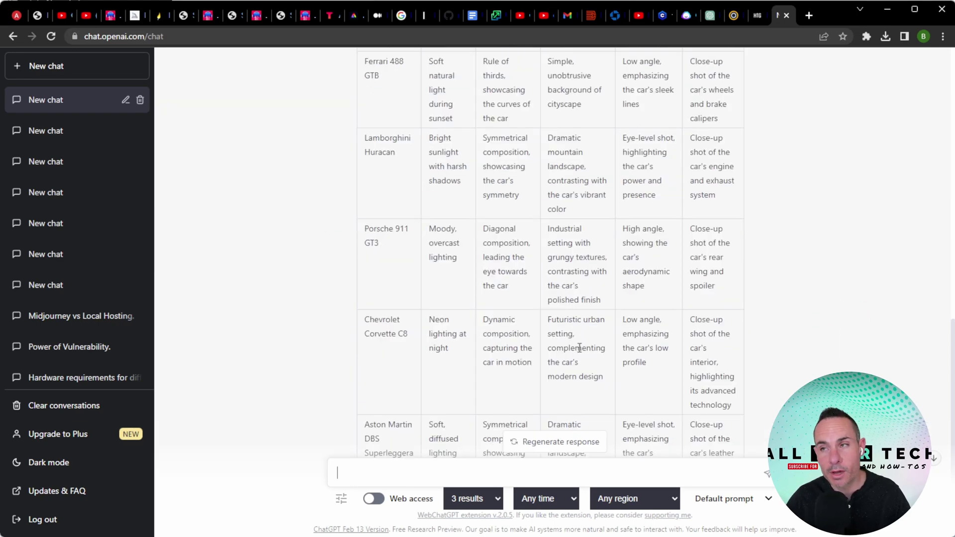
{"action": "scroll", "coordinate": [454, 204], "scroll_direction": "up", "scroll_amount": 2}
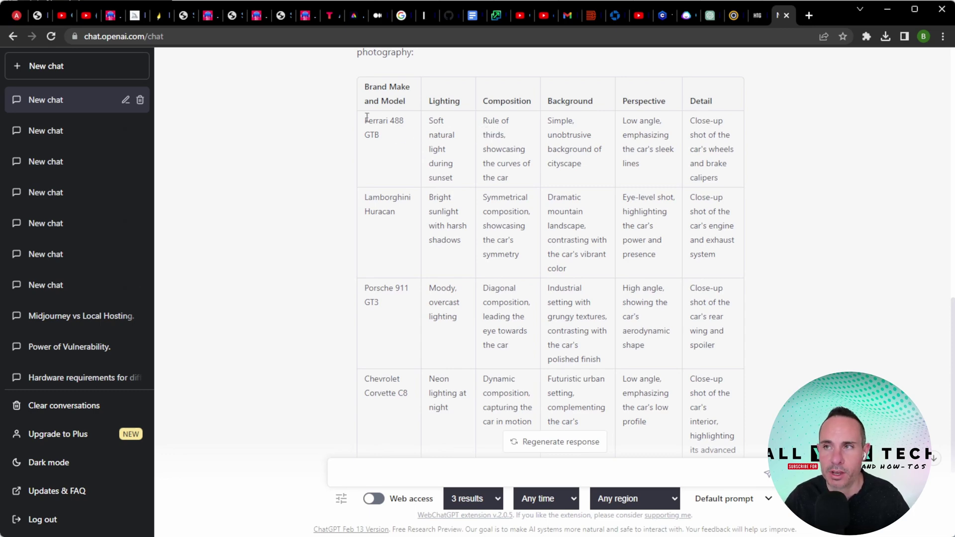
{"action": "left_click_drag", "start_coordinate": [366, 119], "coordinate": [720, 181]}
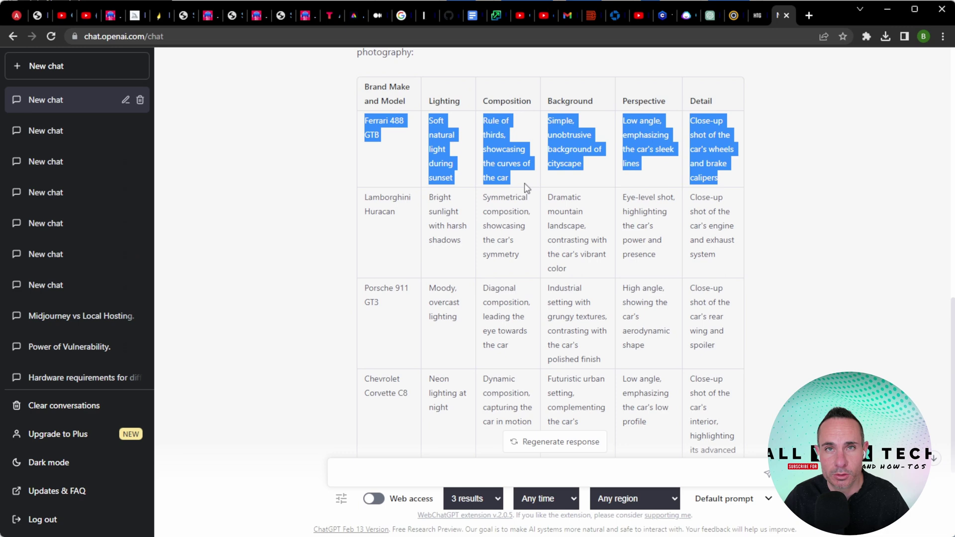
Step: Generate images from the Ferrari 488 GTB prompt in InvokeAI and preview each of the results
{"action": "left_click", "coordinate": [732, 18]}
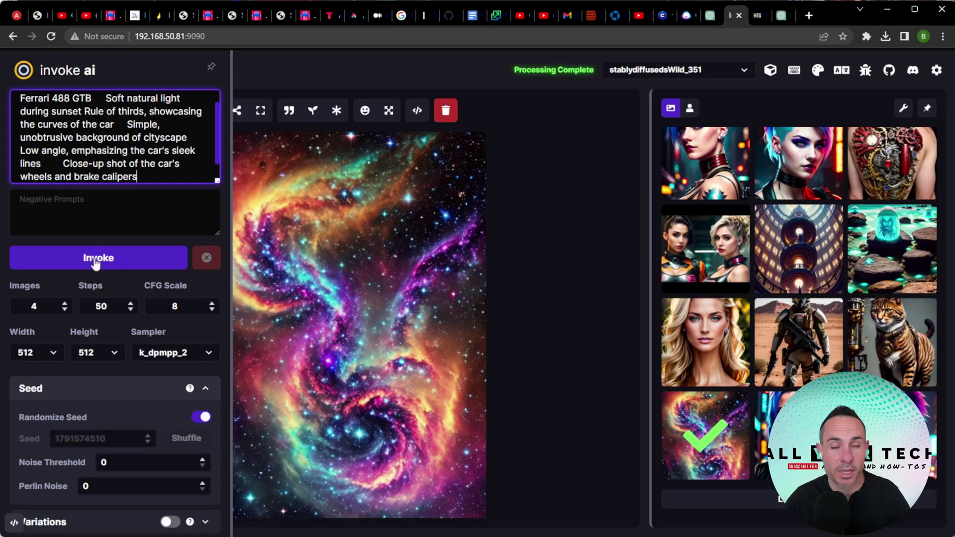
{"action": "left_click", "coordinate": [95, 263]}
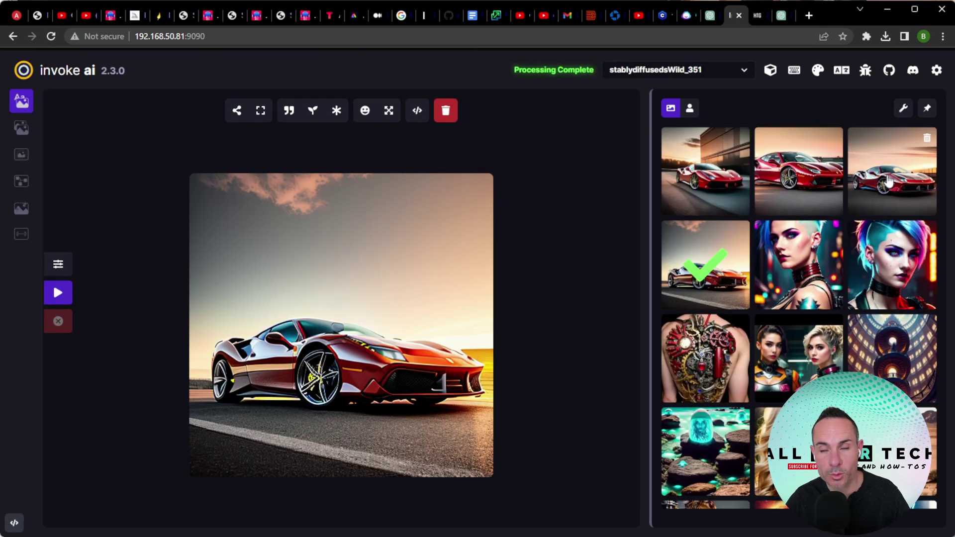
{"action": "left_click", "coordinate": [889, 182]}
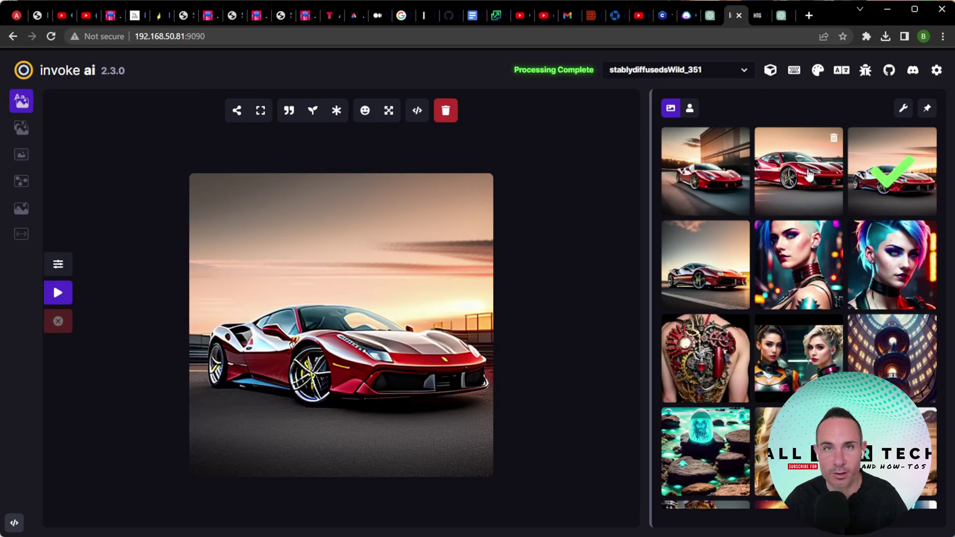
{"action": "left_click", "coordinate": [809, 175]}
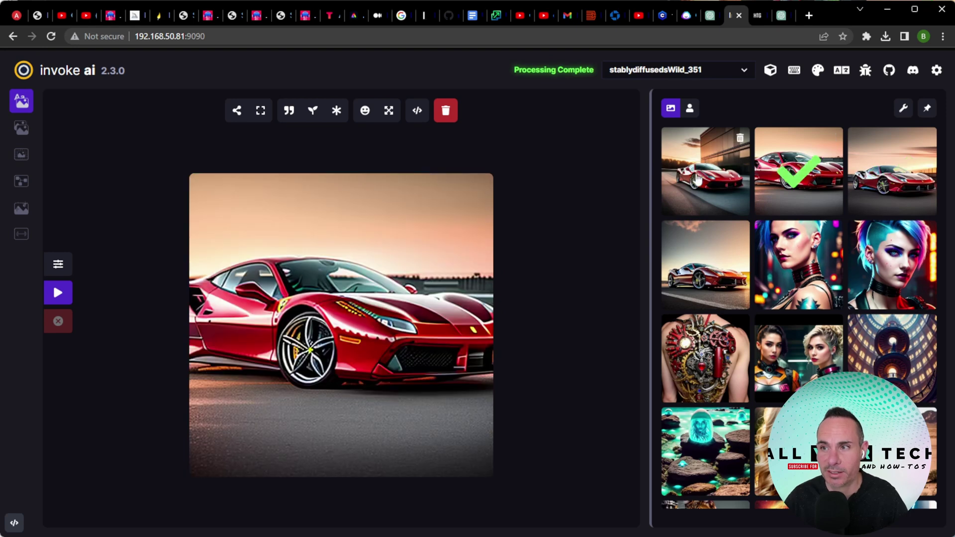
{"action": "left_click", "coordinate": [698, 179]}
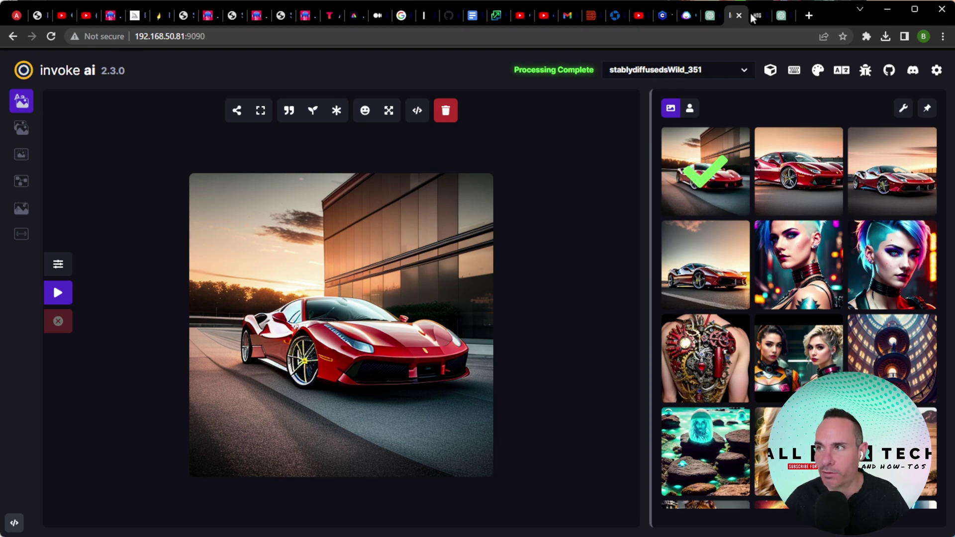
Step: Ask ChatGPT 'give me row 5 comma separated' and select the Aston Martin DBS Superleggera prompt line
{"action": "left_click", "coordinate": [781, 16]}
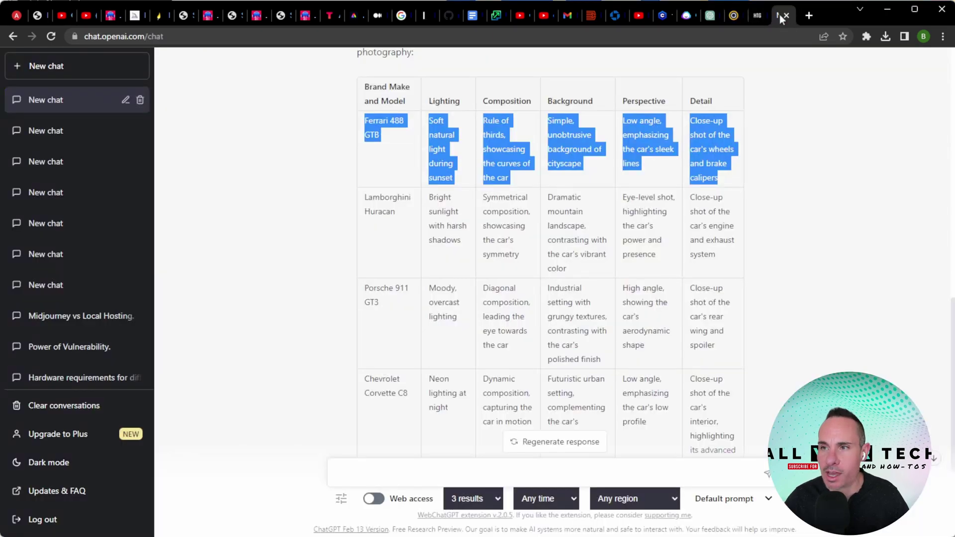
{"action": "scroll", "coordinate": [463, 419], "scroll_direction": "down", "scroll_amount": 4}
{"action": "left_click", "coordinate": [368, 475]}
{"action": "type", "text": "give me"}
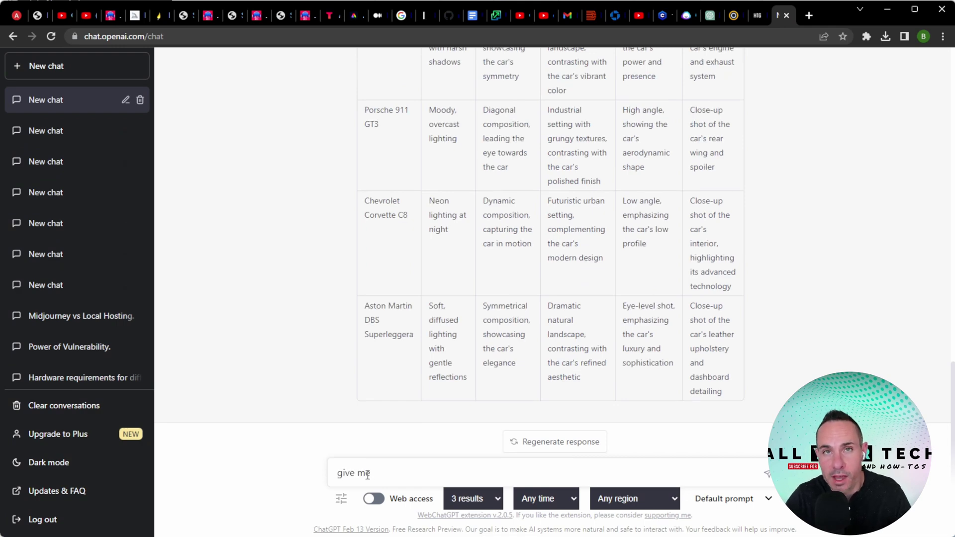
{"action": "type", "text": "row 5 comma separated"}
{"action": "key", "text": "Return"}
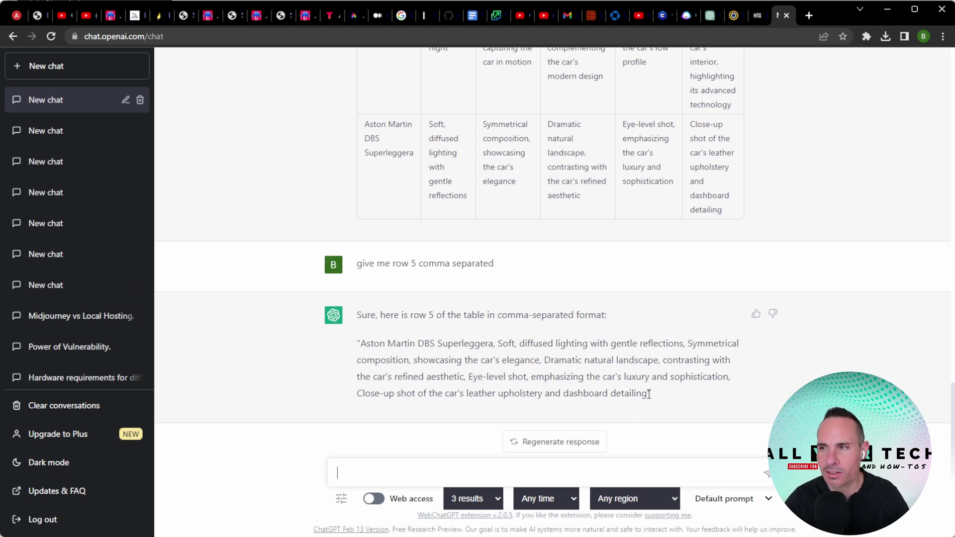
{"action": "mouse_move", "coordinate": [649, 394]}
{"action": "left_mouse_down"}
{"action": "mouse_move", "coordinate": [358, 362]}
{"action": "mouse_move", "coordinate": [363, 343]}
{"action": "mouse_move", "coordinate": [380, 343]}
{"action": "mouse_move", "coordinate": [647, 393]}
{"action": "left_mouse_up"}
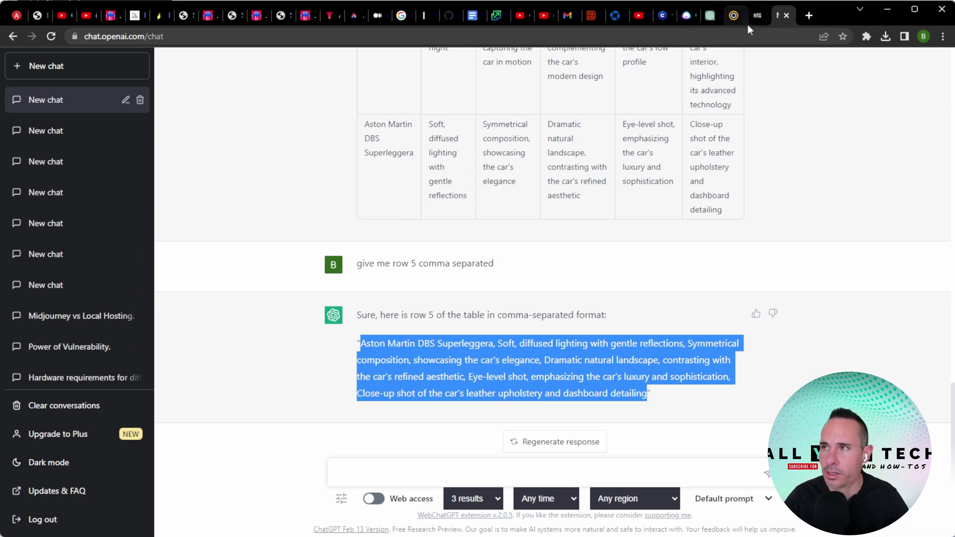
Step: Preview the four Aston Martin images in InvokeAI: the leather interior and three silver cars on roads
{"action": "left_click", "coordinate": [731, 17]}
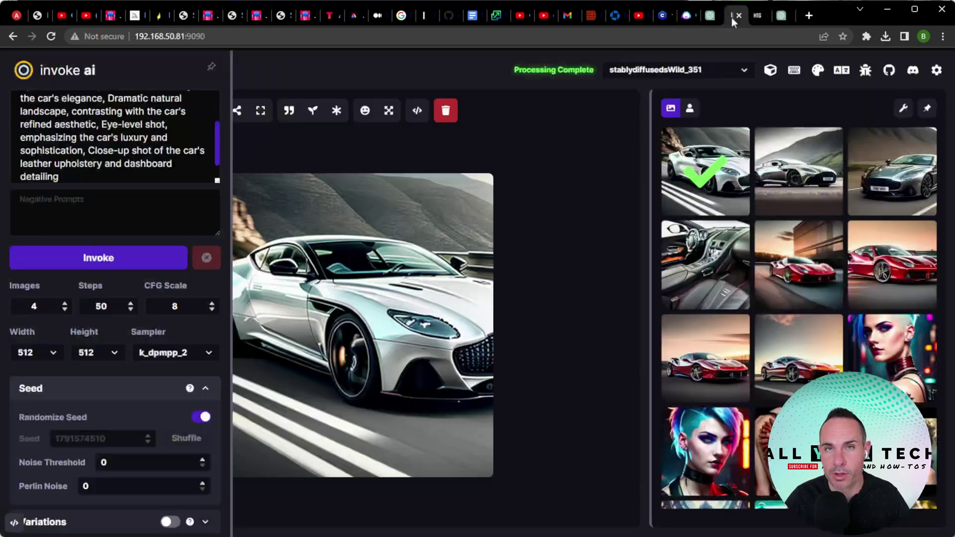
{"action": "left_click", "coordinate": [705, 291]}
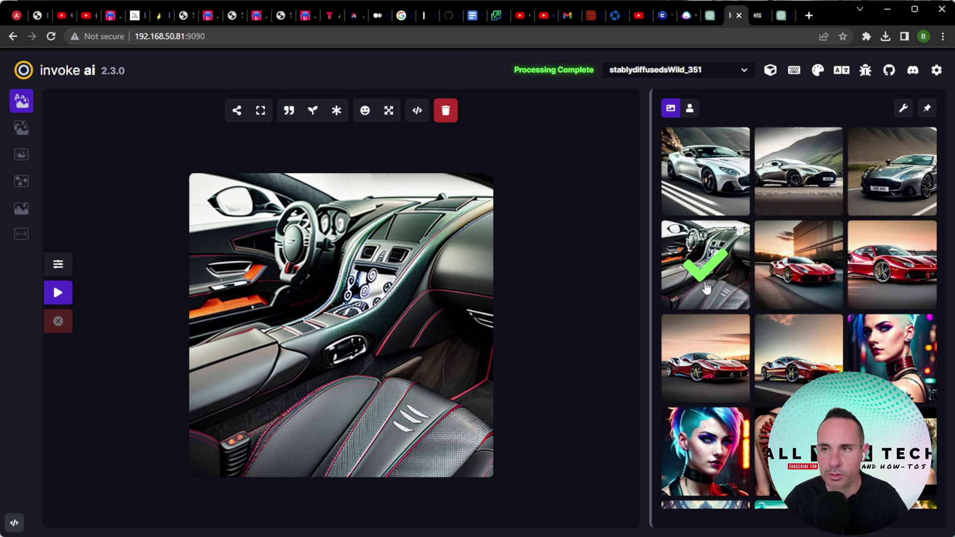
{"action": "left_click", "coordinate": [902, 190]}
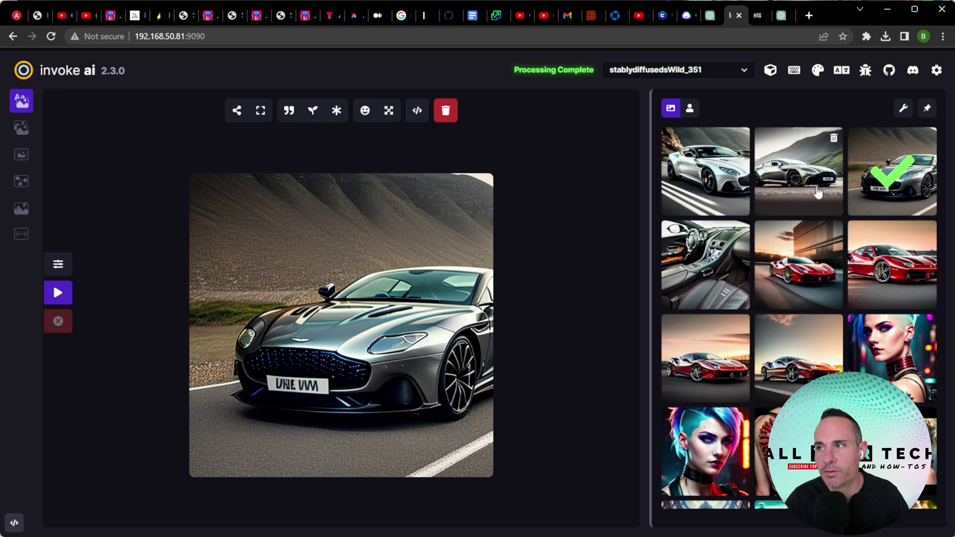
{"action": "left_click", "coordinate": [803, 195]}
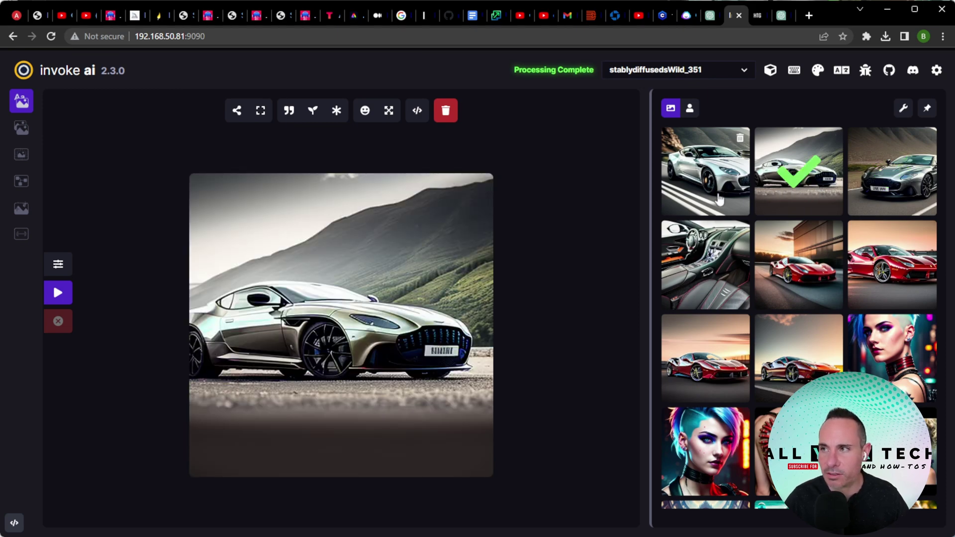
{"action": "left_click", "coordinate": [708, 197]}
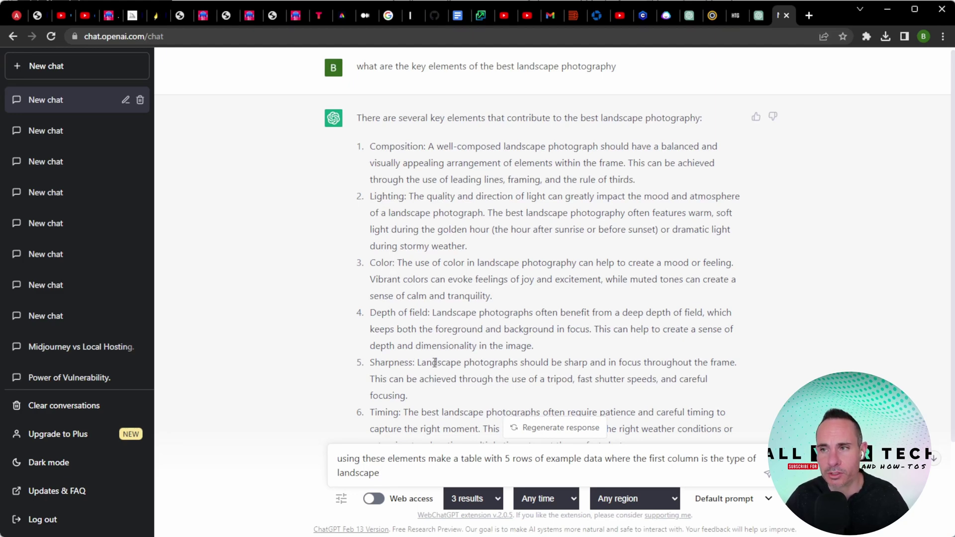
Step: Review the landscape photography elements and send the five-row landscape-type table request
{"action": "scroll", "coordinate": [437, 355], "scroll_direction": "down", "scroll_amount": 1}
{"action": "scroll", "coordinate": [437, 354], "scroll_direction": "down", "scroll_amount": 1}
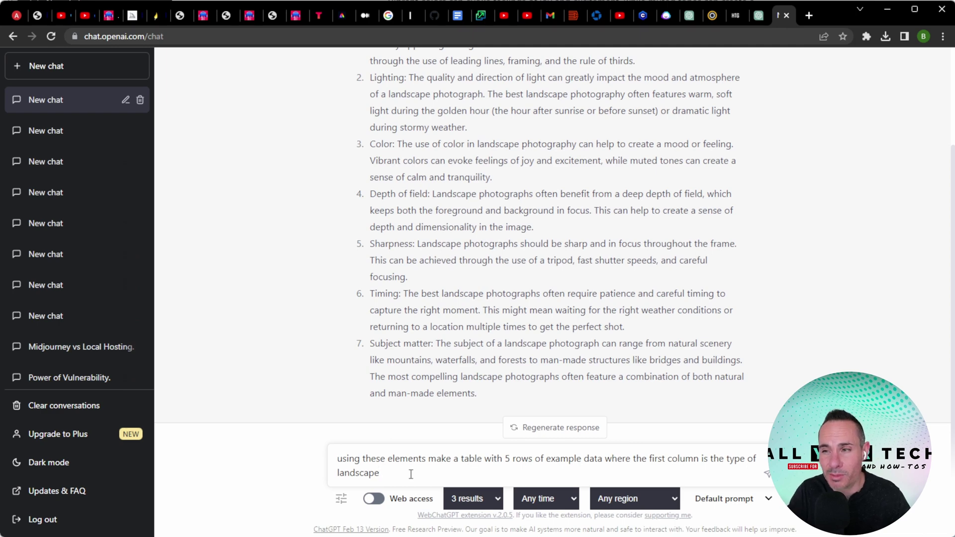
{"action": "key", "text": "Return"}
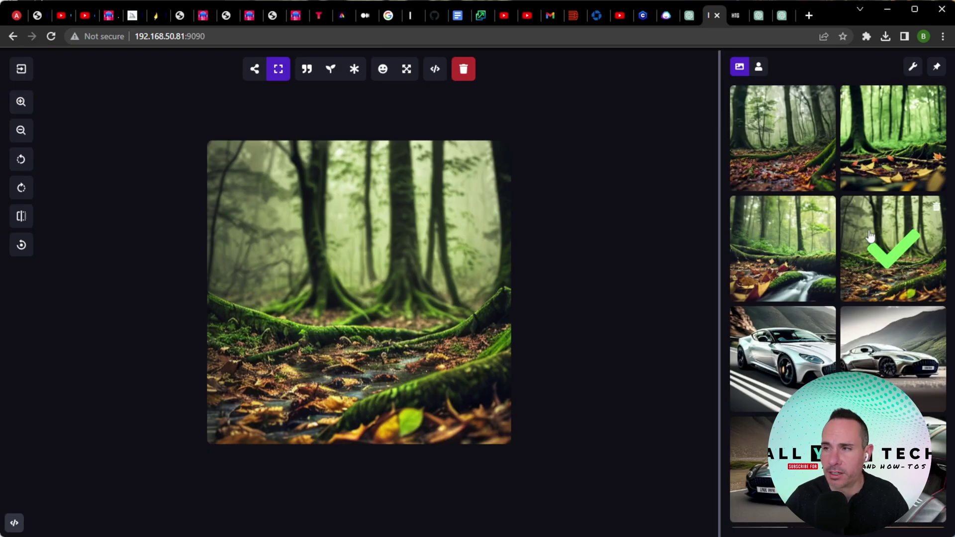
Step: Preview each forest image, finishing on the stream past mossy logs and autumn leaves
{"action": "left_click", "coordinate": [800, 244]}
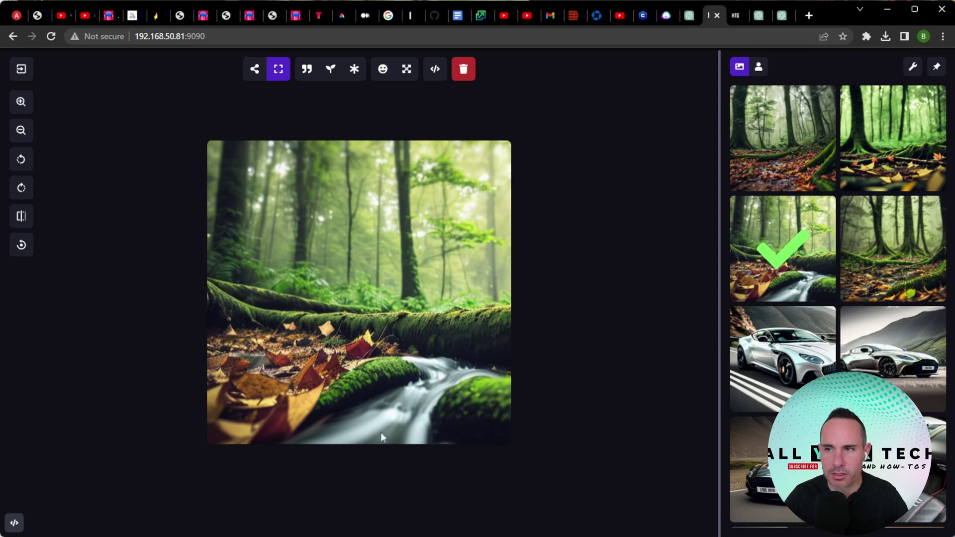
{"action": "left_click", "coordinate": [903, 164]}
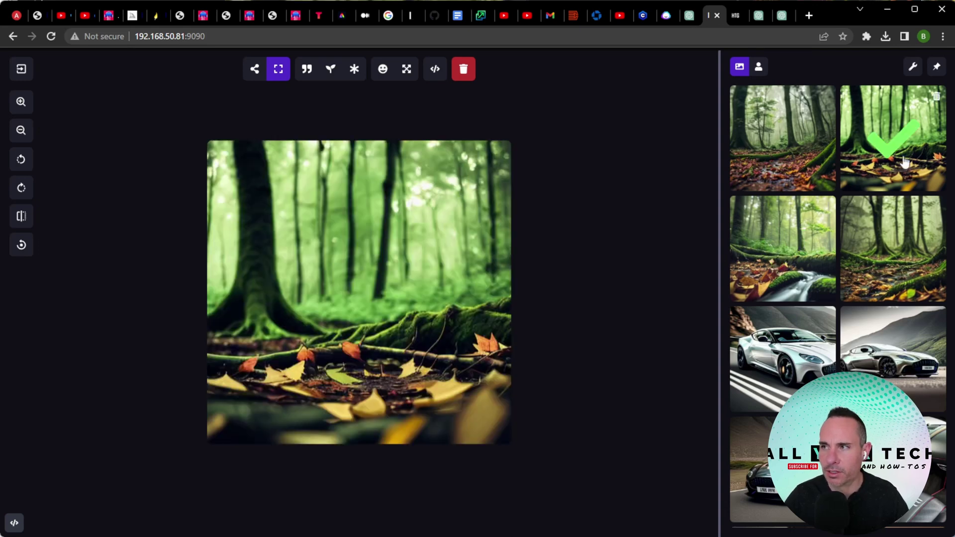
{"action": "left_click", "coordinate": [769, 158]}
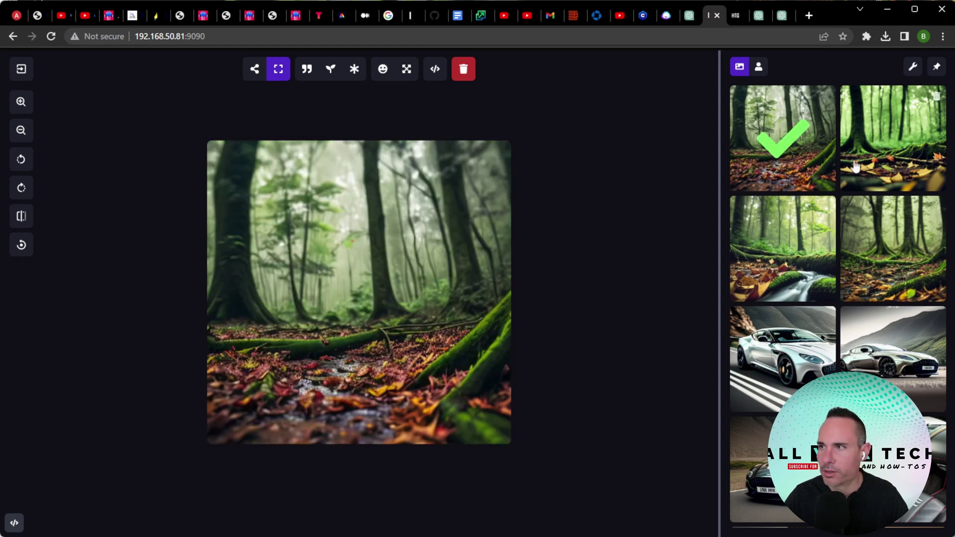
{"action": "key", "text": "Down"}
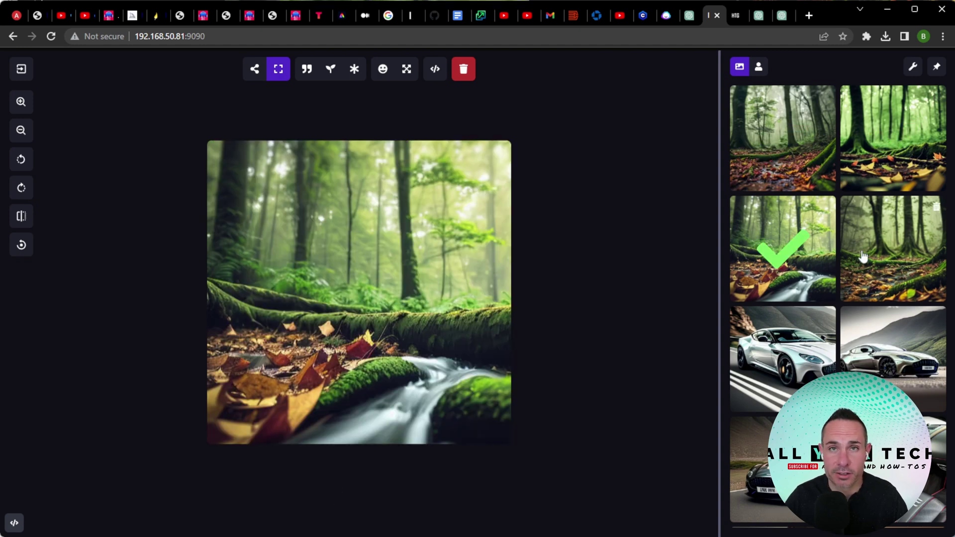